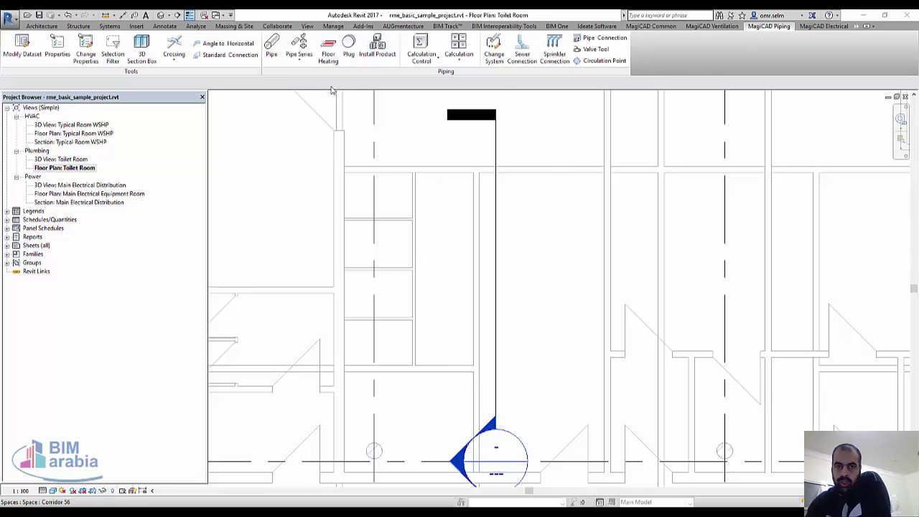
- Pick Washbasin1 under Sewer device in the product catalogue for installation
left_click(389, 63)
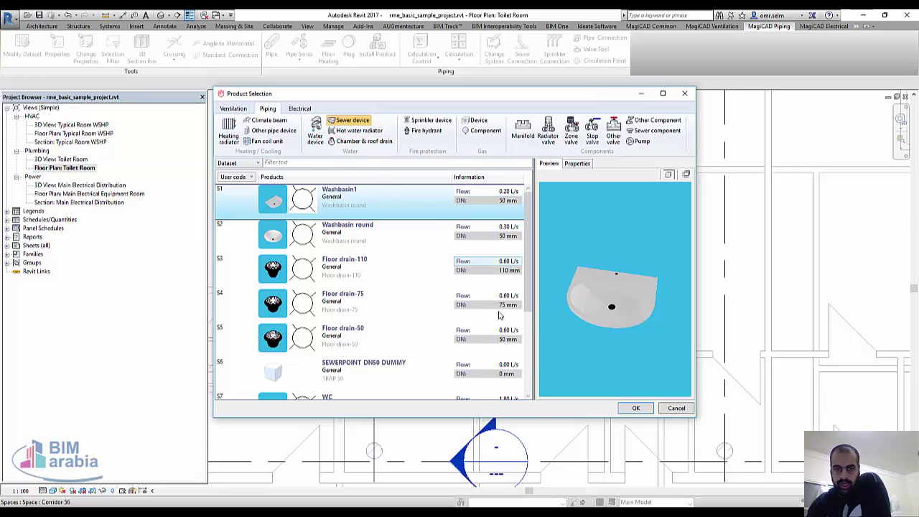
scroll(434, 327, "down", 3)
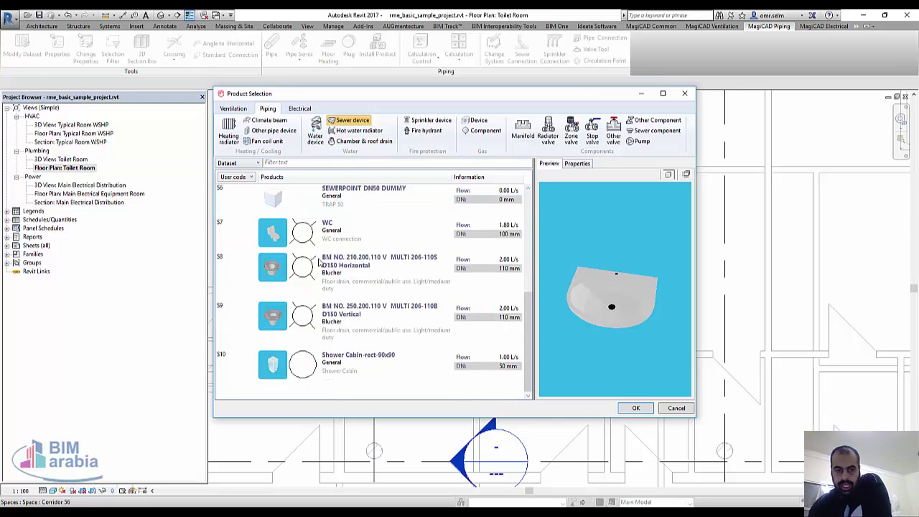
scroll(434, 328, "up", 3)
left_click(636, 413)
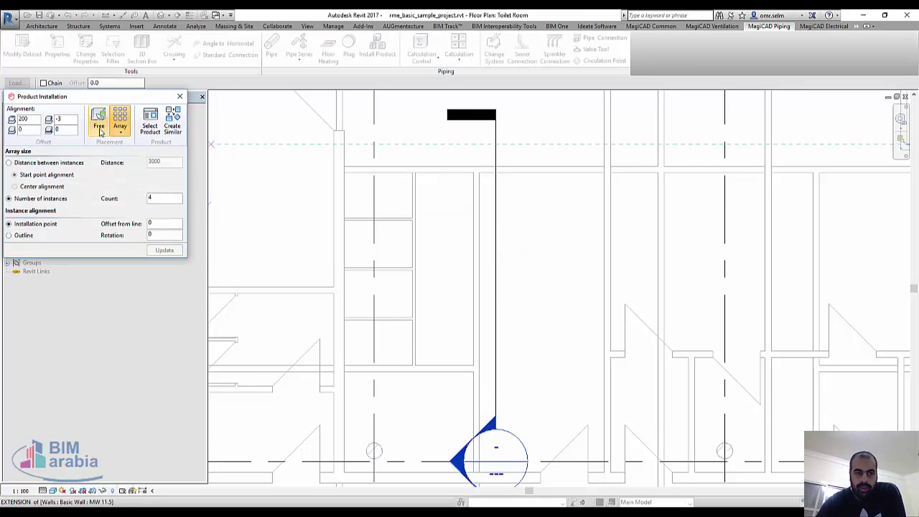
- Place a 4-count Washbasin1 array along a line drawn down the wall
left_click(98, 119)
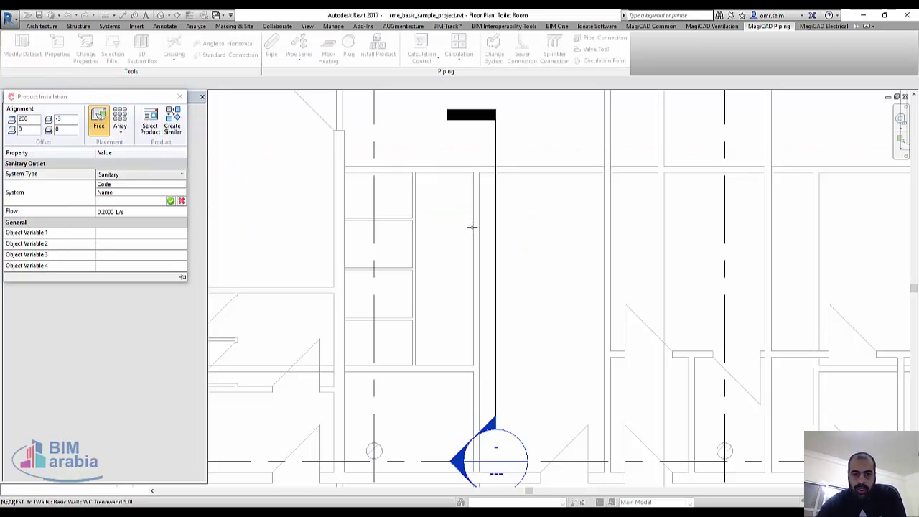
left_click(121, 128)
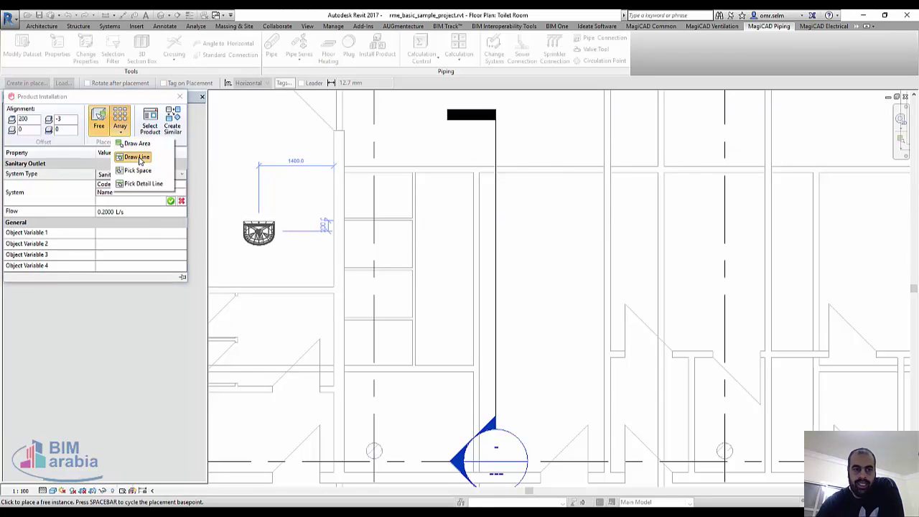
left_click(141, 148)
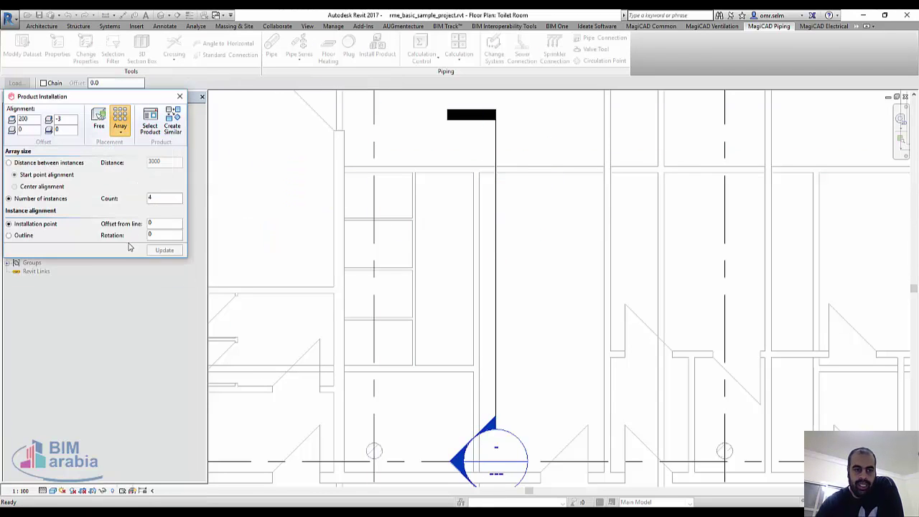
left_click(474, 173)
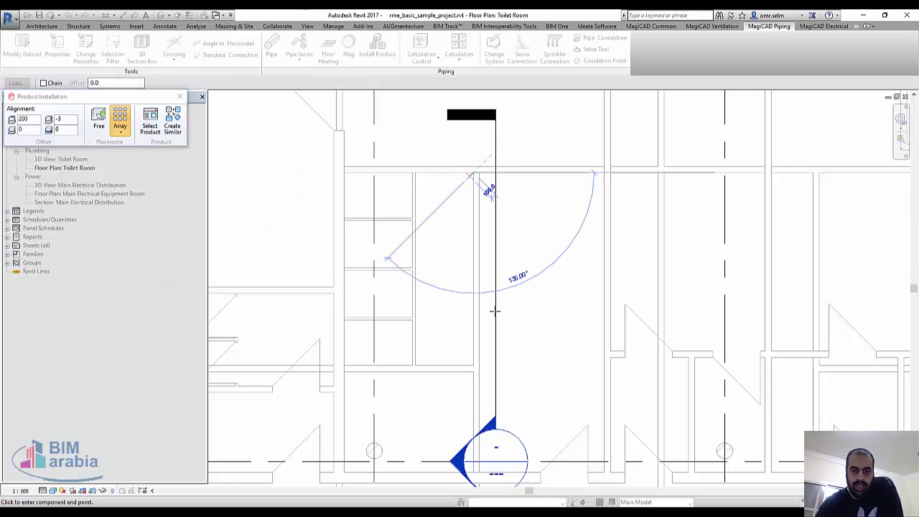
left_click(474, 370)
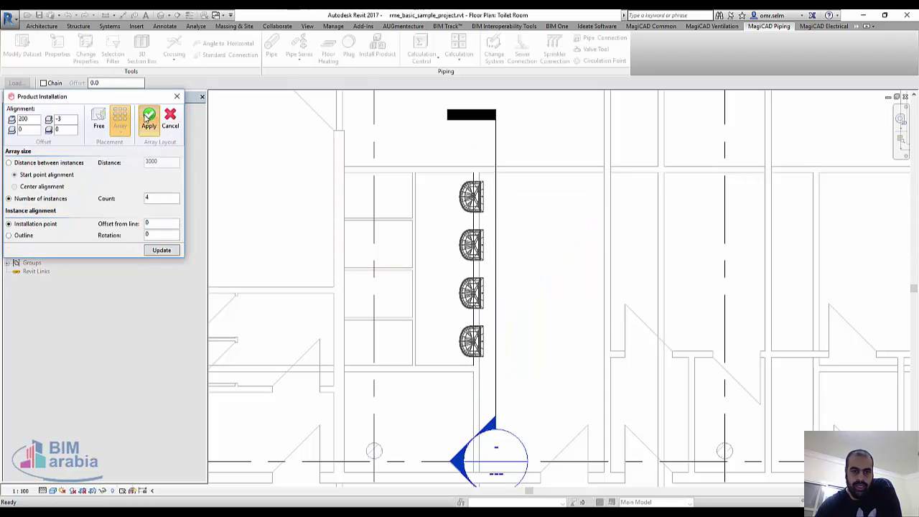
left_click(148, 119)
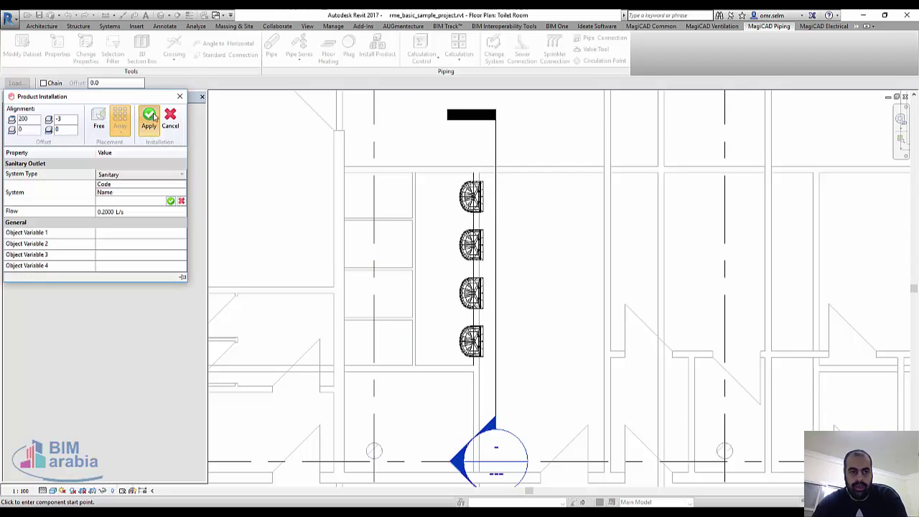
key("Escape")
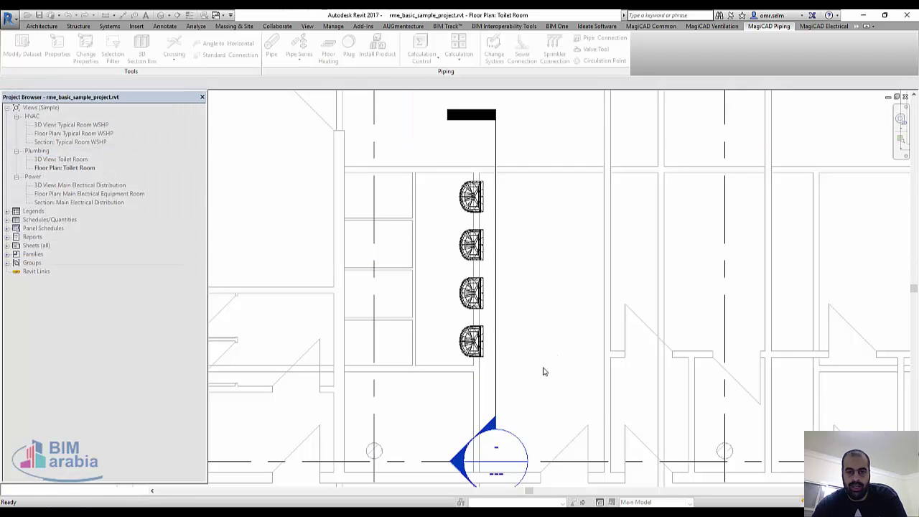
- Select the four washbasins and move them left against the wall
left_click_drag(444, 148, 518, 377)
scroll(491, 339, "up", 5)
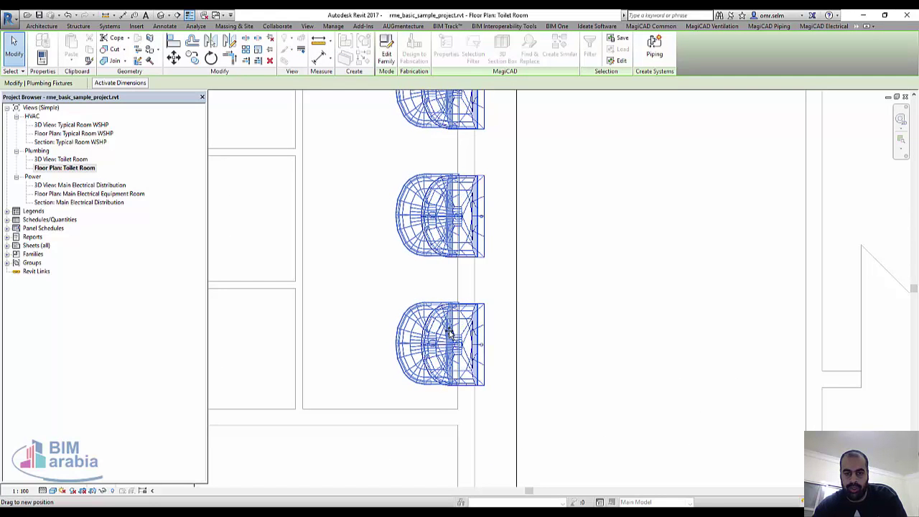
left_click_drag(451, 332, 441, 332)
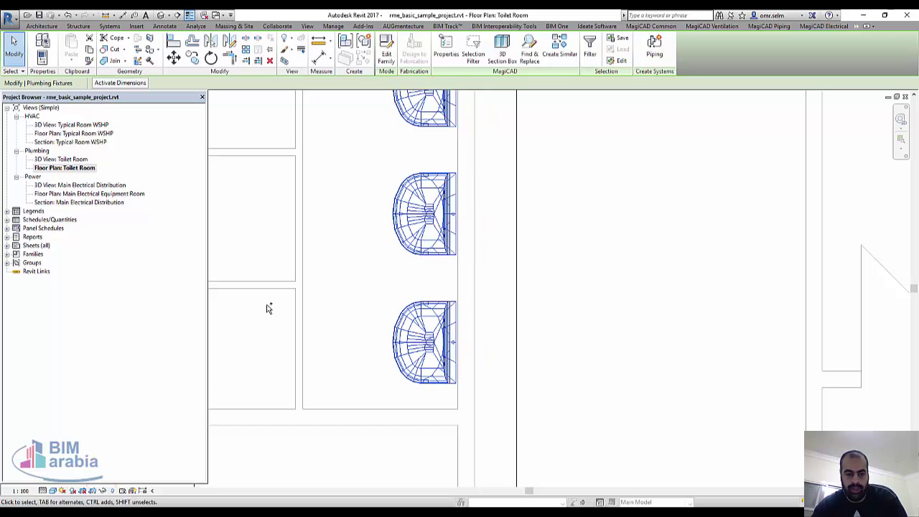
key("ctrl+1")
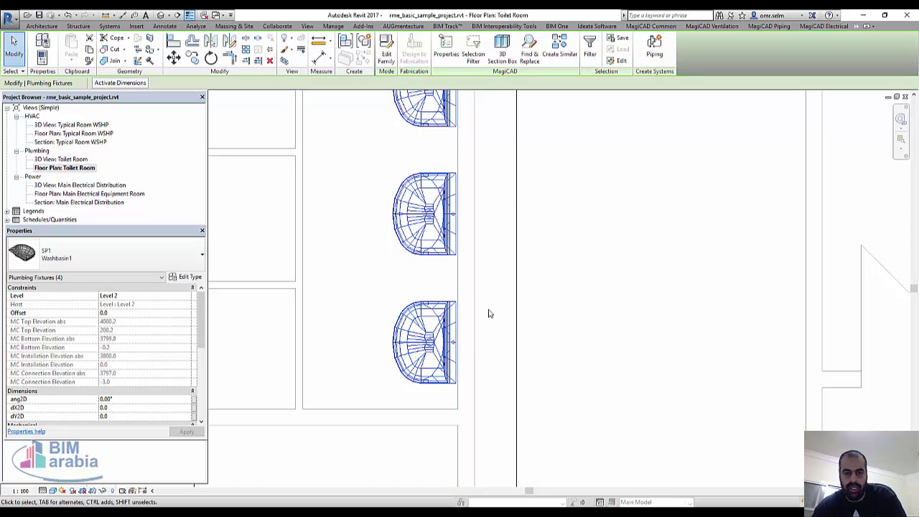
- In Section 9, raise the four washbasins above the Level 2 floor, then return to the plan
left_click(517, 316)
right_click(517, 317)
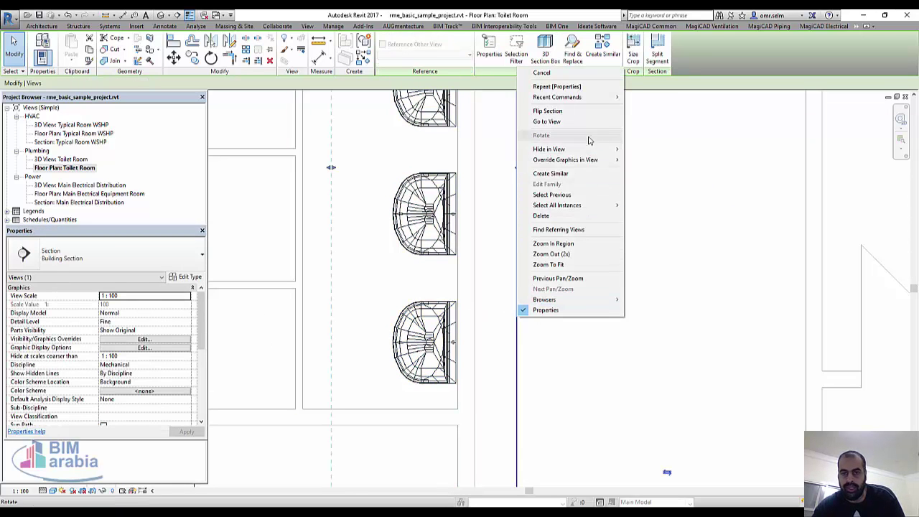
left_click(547, 122)
left_click_drag(359, 259, 572, 351)
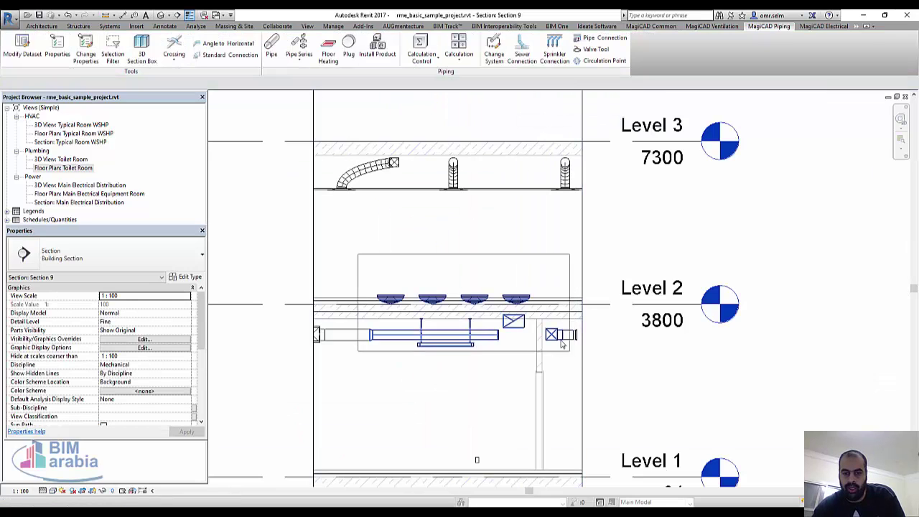
left_click_drag(521, 297, 520, 252)
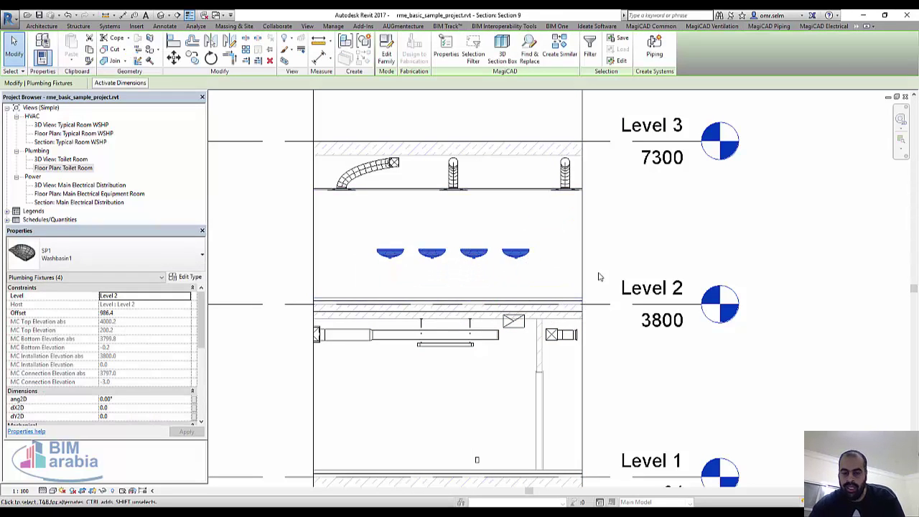
key("ctrl+Tab")
- Draw a vertical Sanitary PVC - Sanitary pipe past the four basins
scroll(581, 398, "down", 3)
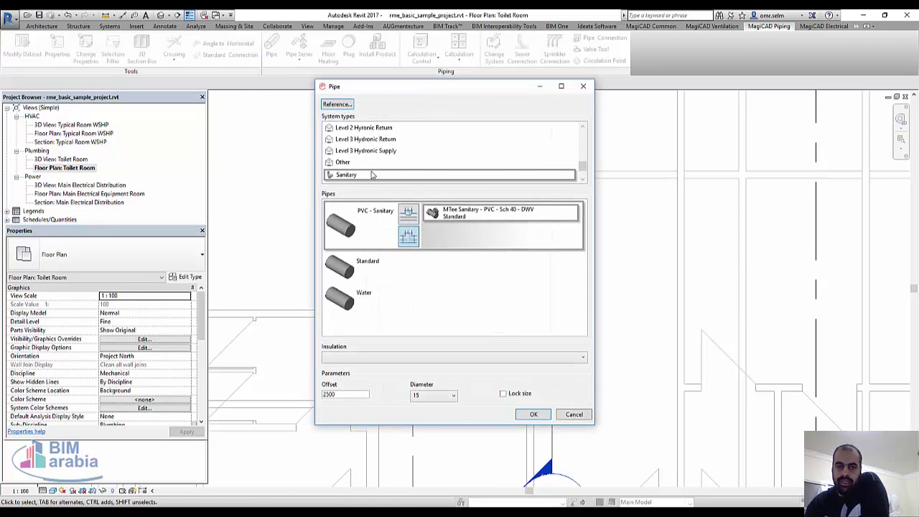
left_click(532, 415)
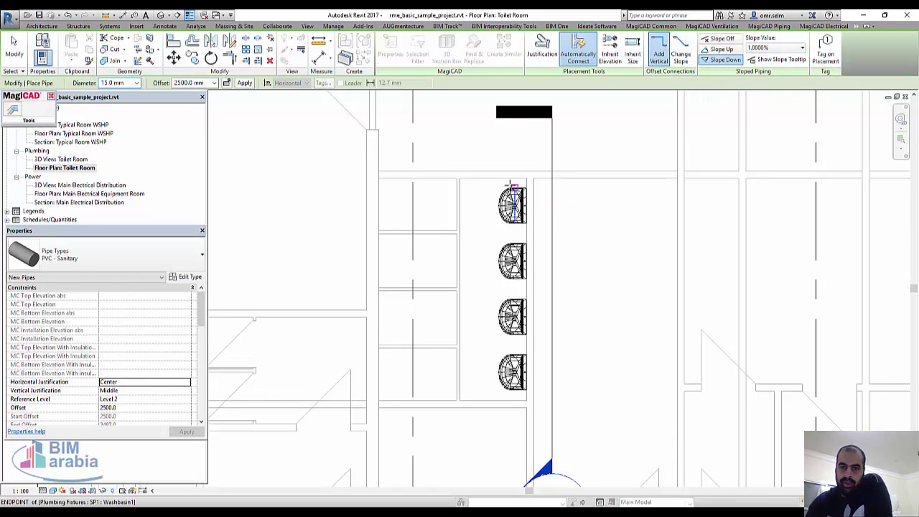
left_click(538, 159)
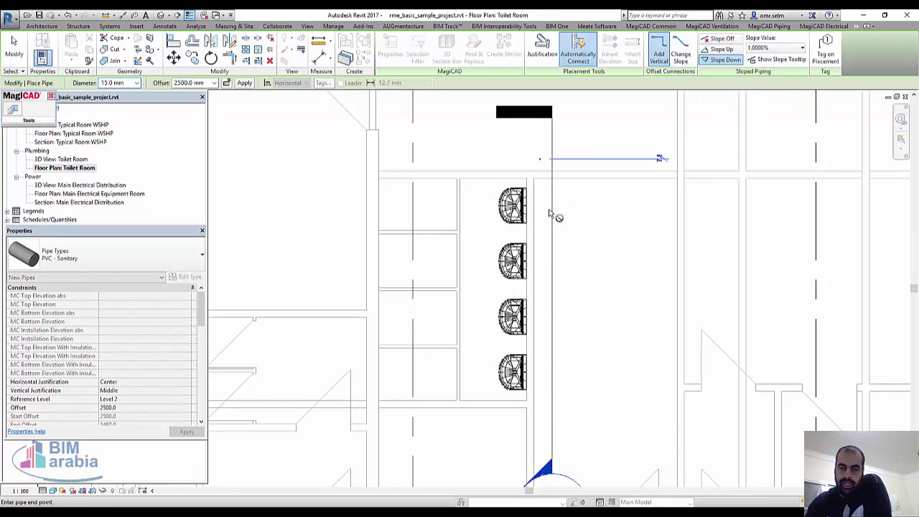
left_click(537, 448)
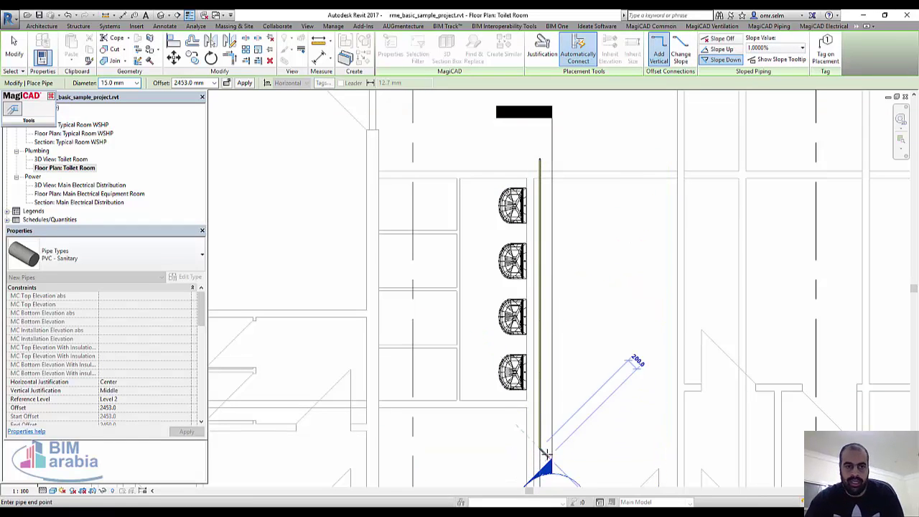
key("Escape")
key("Escape")
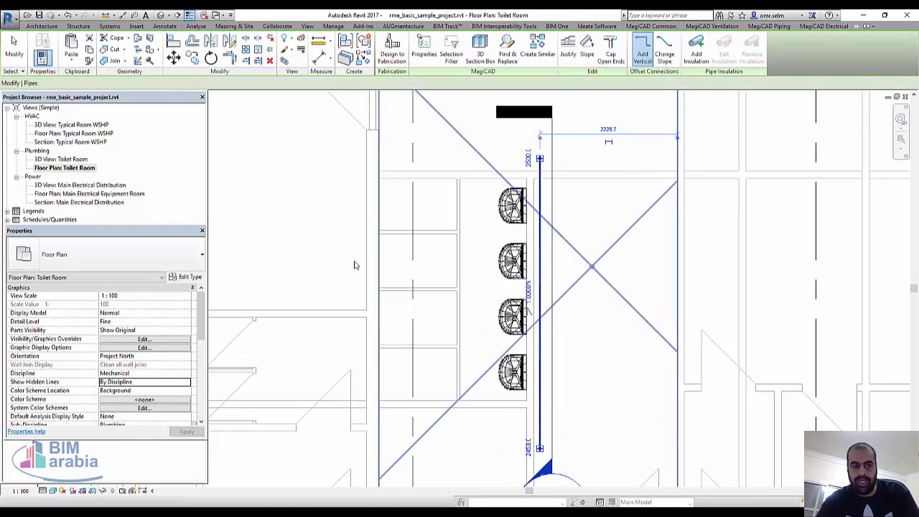
- Set the new pipe's offset to 300 mm
left_click(130, 409)
type("300")
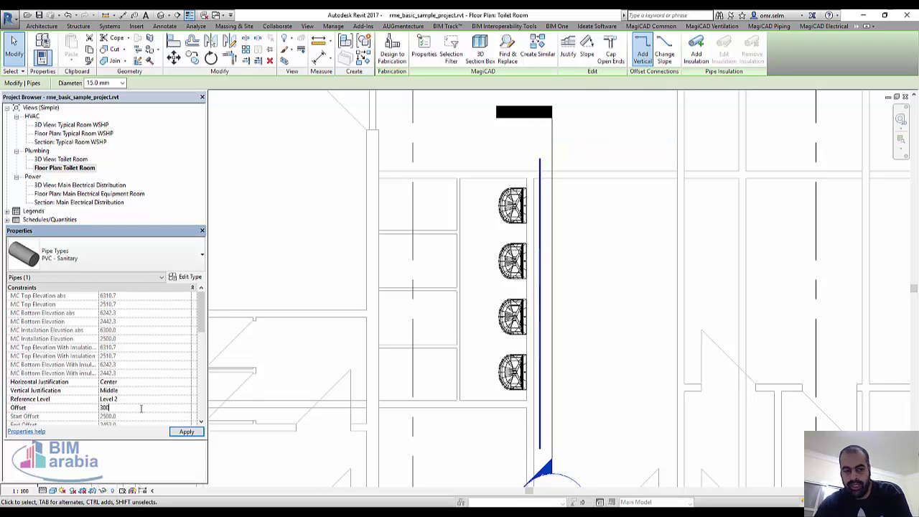
key("Return")
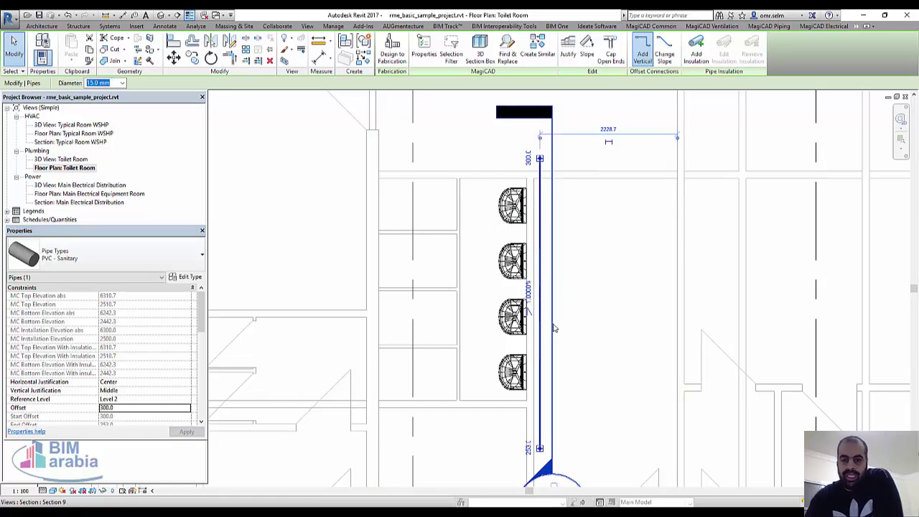
scroll(517, 201, "up", 3)
key("Escape")
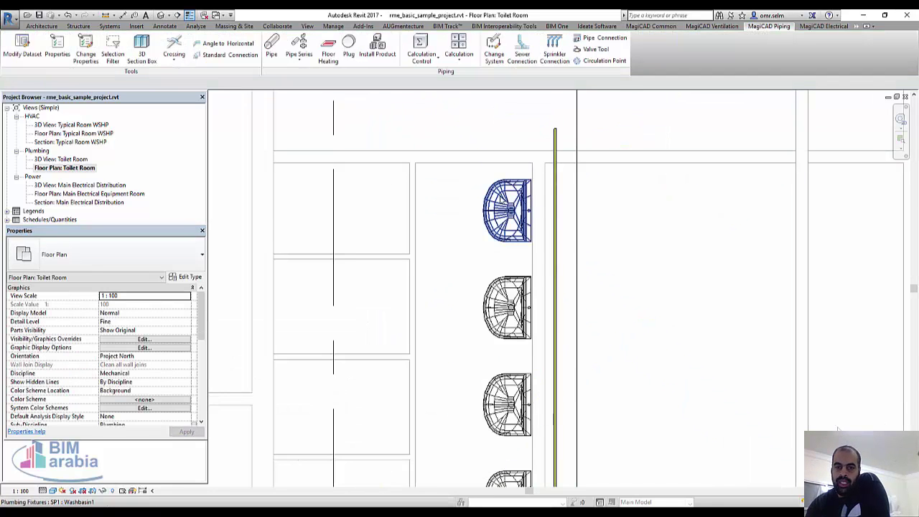
- Start a sewer connection to the vertical pipe with 1.2500% slope and the diagonal branch type
left_click(518, 61)
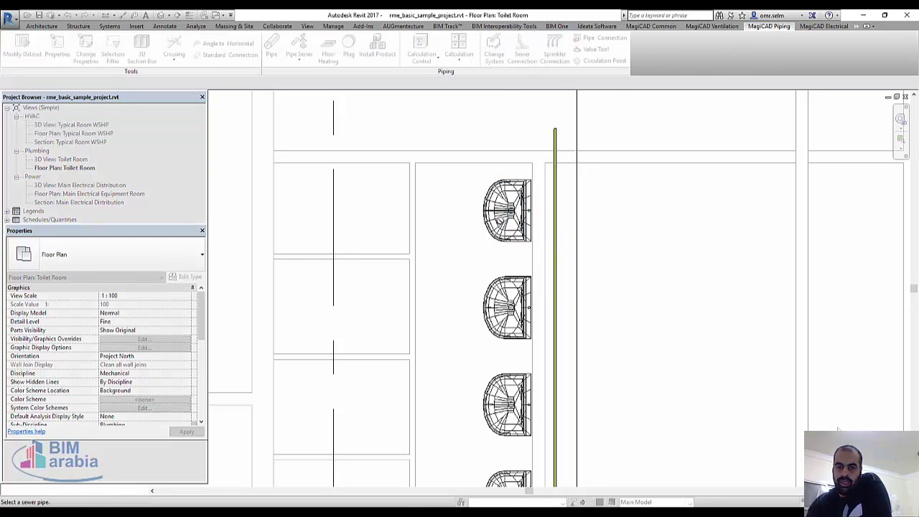
left_click(555, 230)
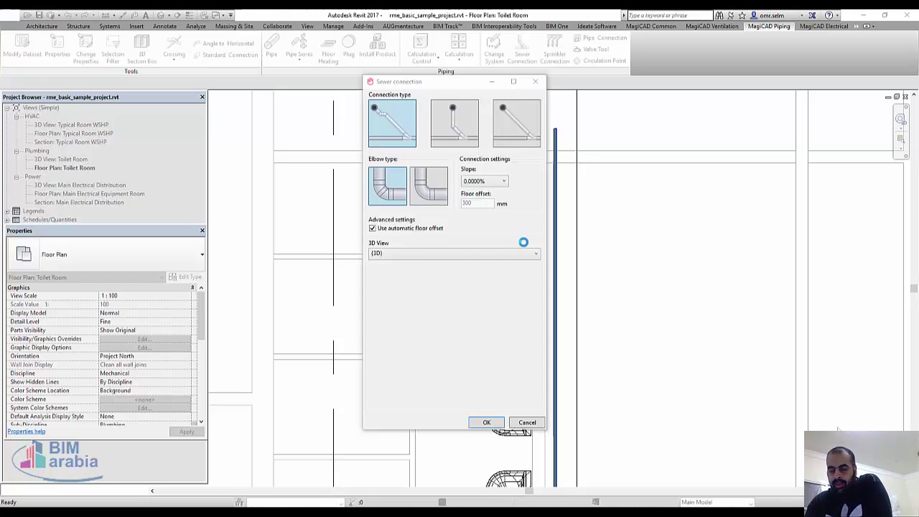
left_click(437, 128)
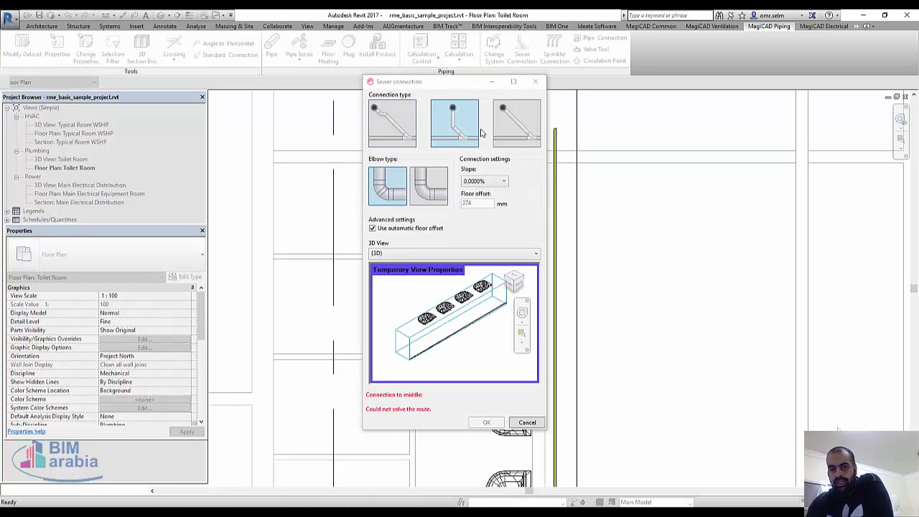
left_click(485, 181)
left_click(483, 221)
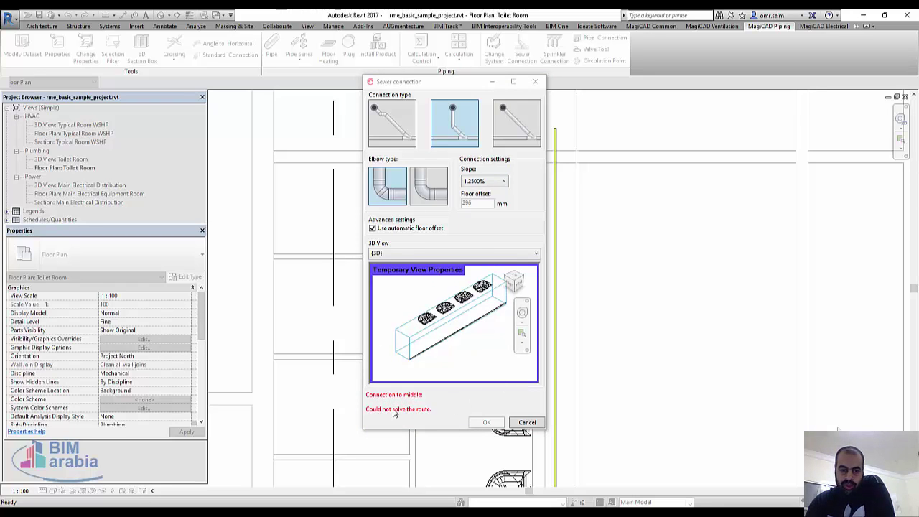
left_click(412, 117)
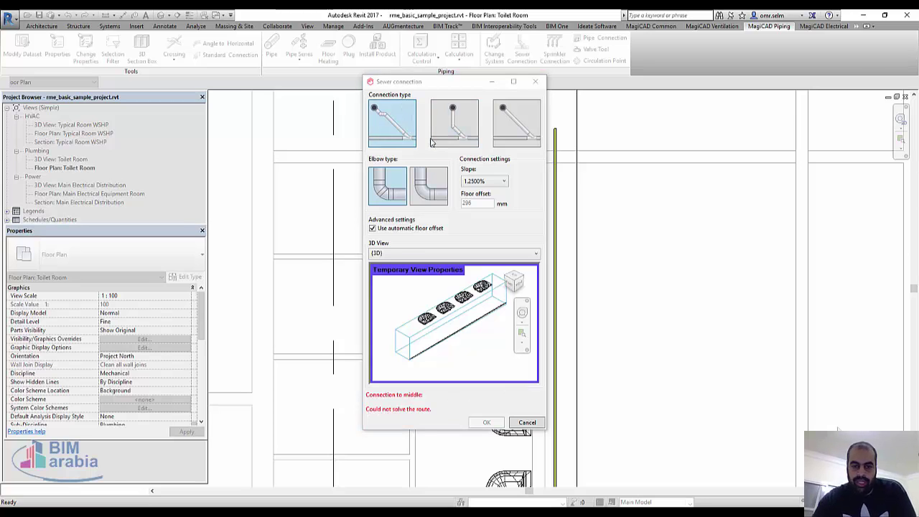
- Cancel the sewer connection and check the main pipe's slope in the section view
left_click(529, 424)
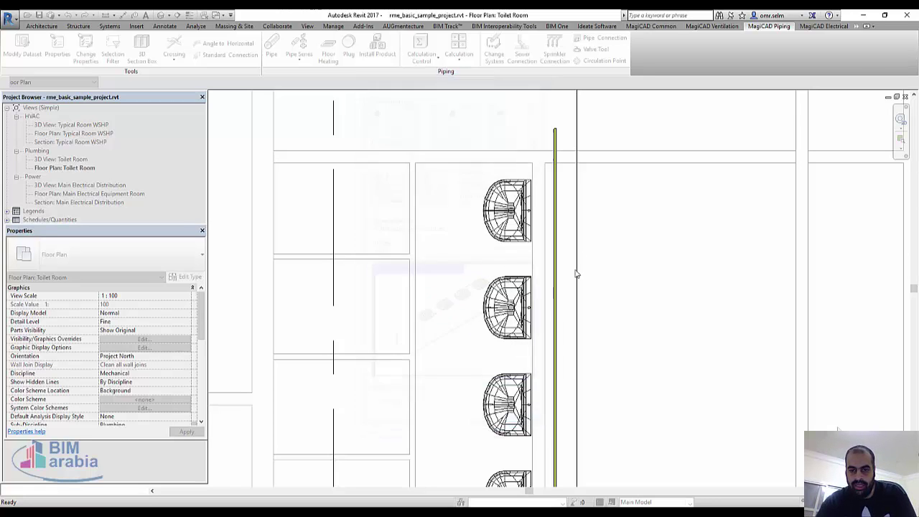
left_click(527, 201)
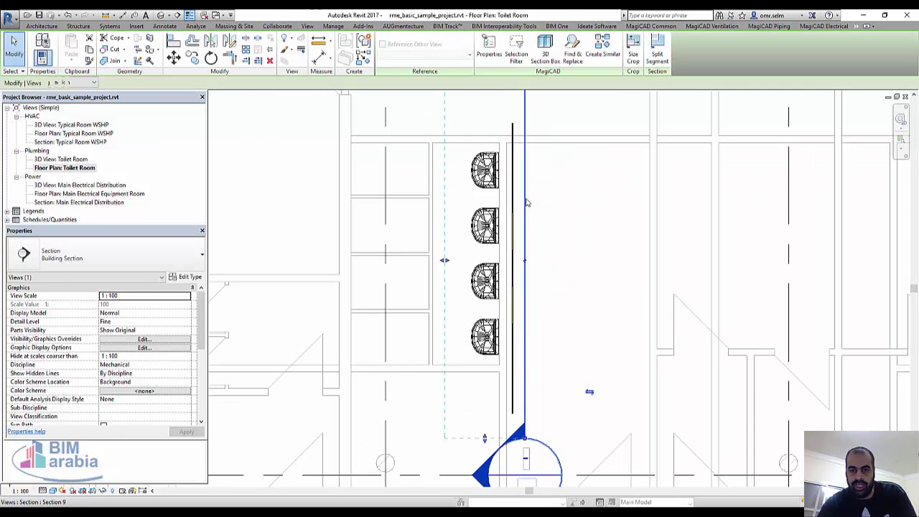
right_click(538, 201)
left_click(556, 254)
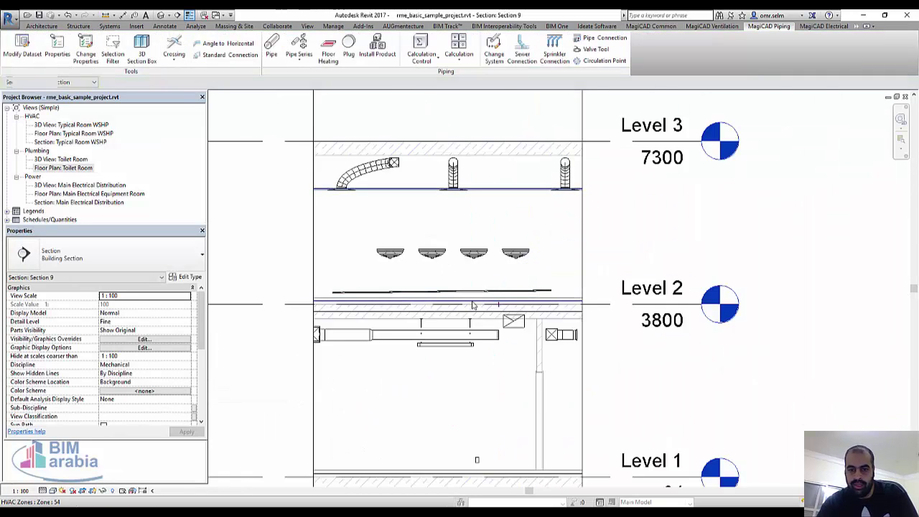
left_click(559, 285)
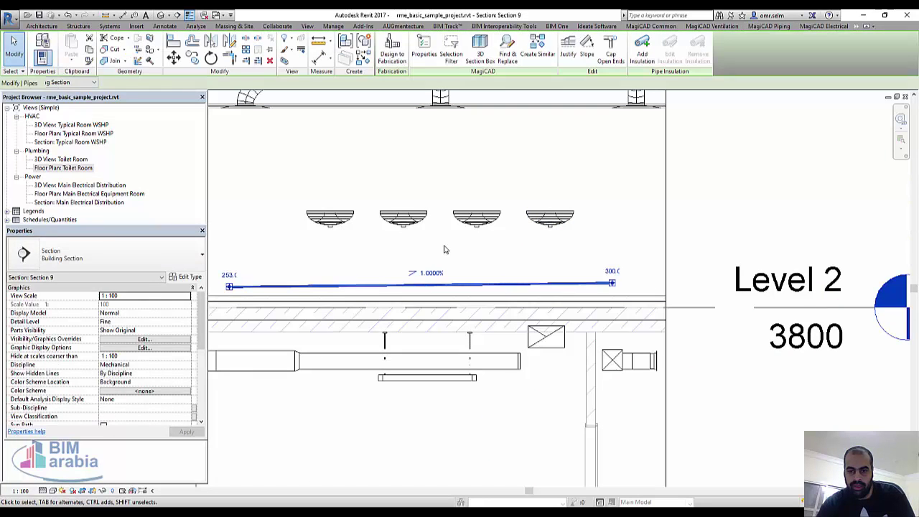
left_click(300, 175)
- Inspect the basins and main pipe in a 3D section box, then return to the floor plan
left_click_drag(219, 172, 633, 325)
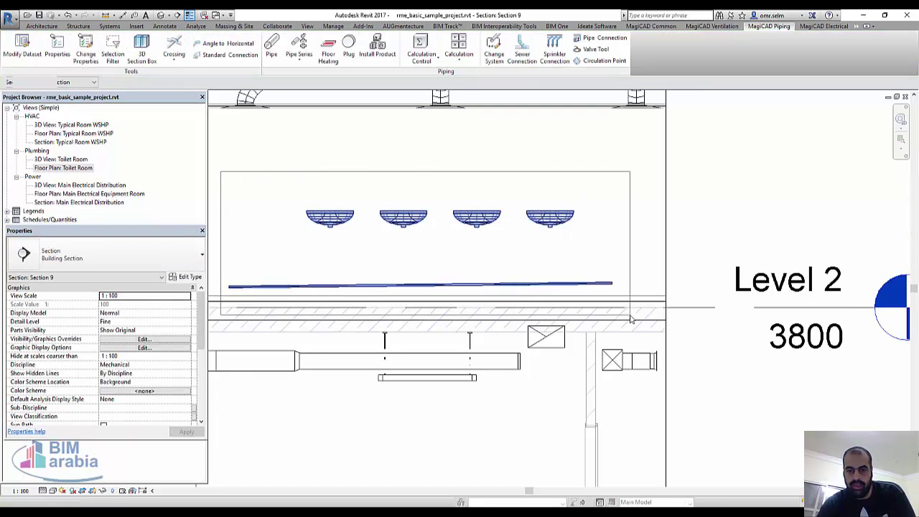
left_click(284, 62)
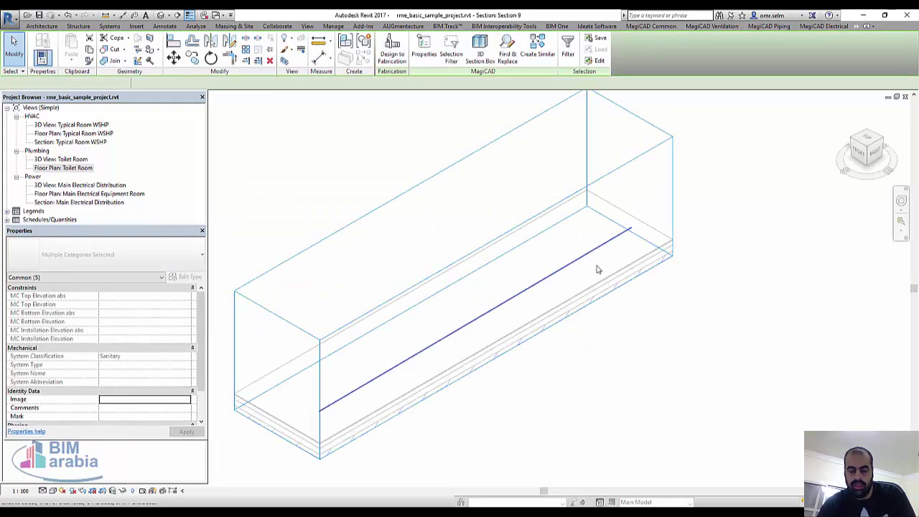
mouse_move(538, 280)
middle_mouse_down("shift")
mouse_move(615, 255)
mouse_move(559, 254)
middle_mouse_up("shift")
left_click(521, 253)
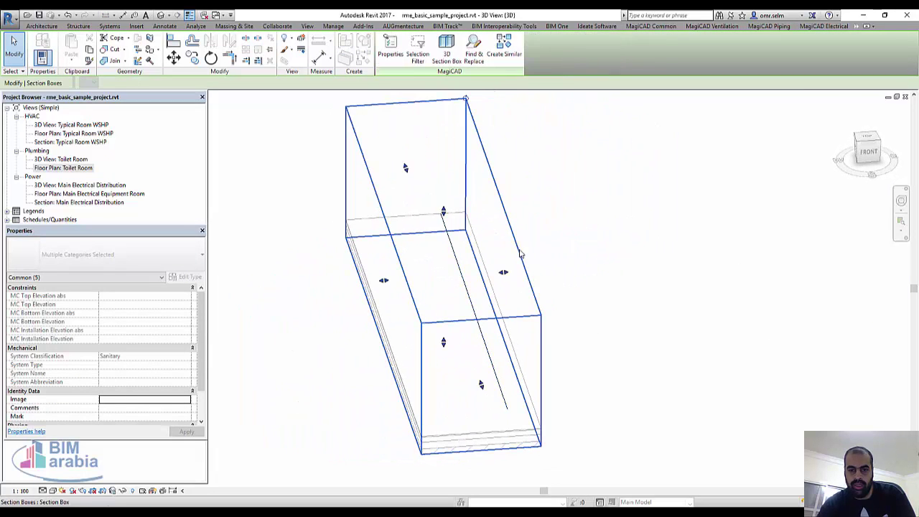
middle_click_drag(496, 127, 637, 232, "shift")
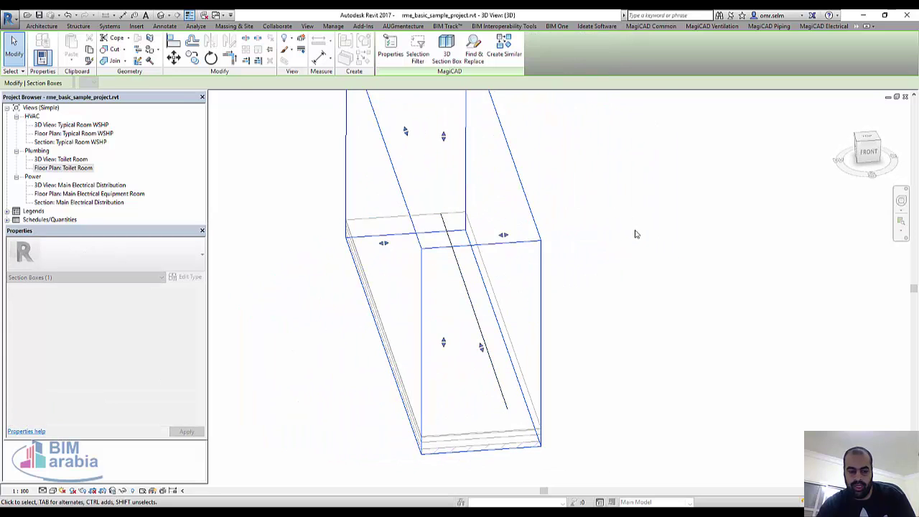
key("ctrl+Tab")
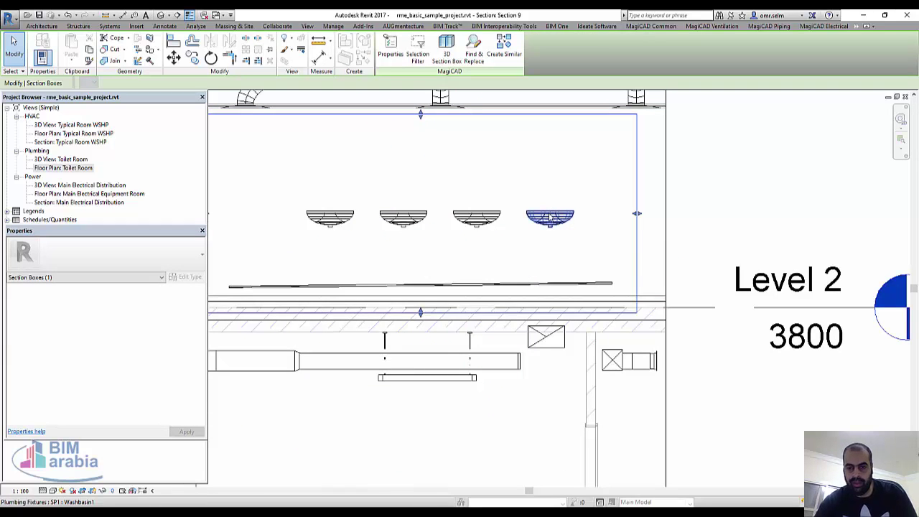
key("ctrl+Tab")
left_click(514, 244)
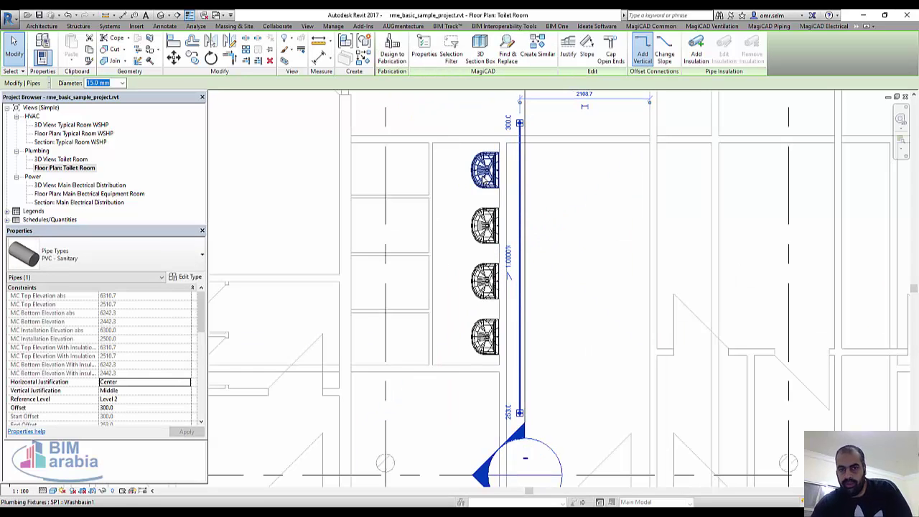
- Set up the top washbasin's sewer connection, trying 1.0000% slope before resetting it to 0.0000%
key("Escape")
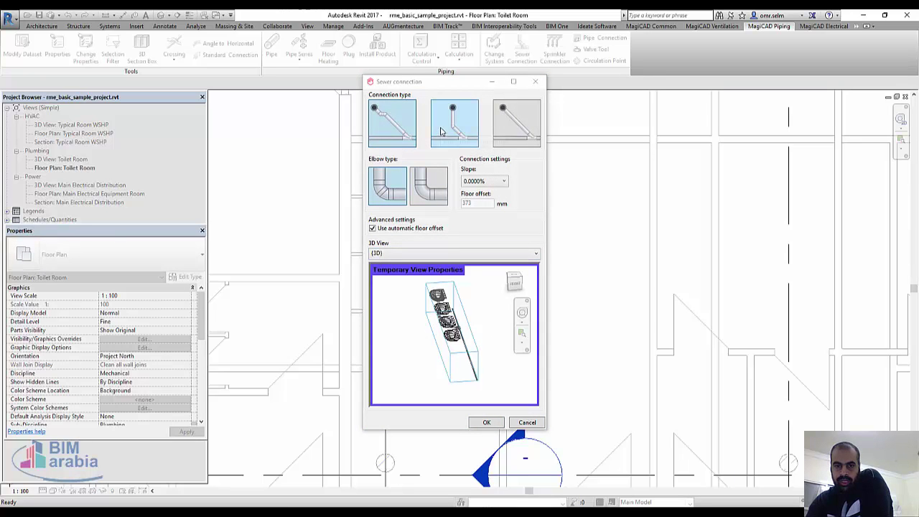
left_click(504, 181)
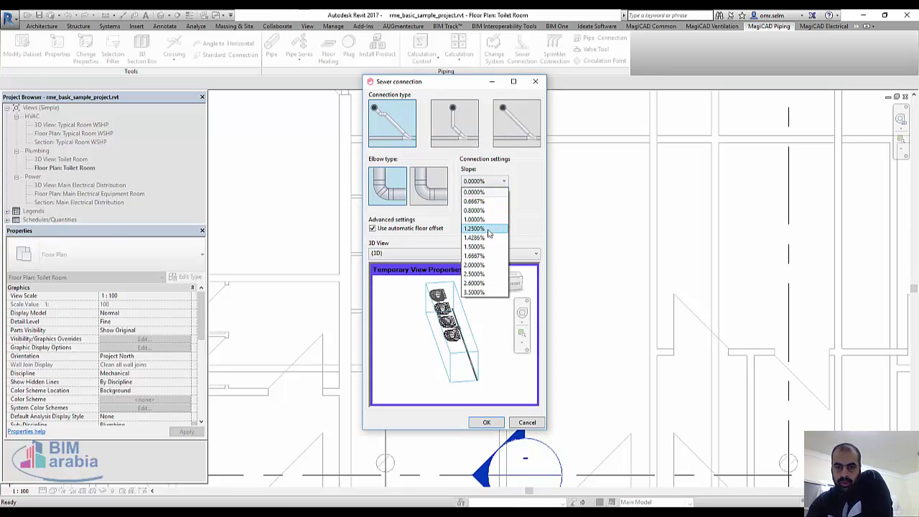
left_click(485, 219)
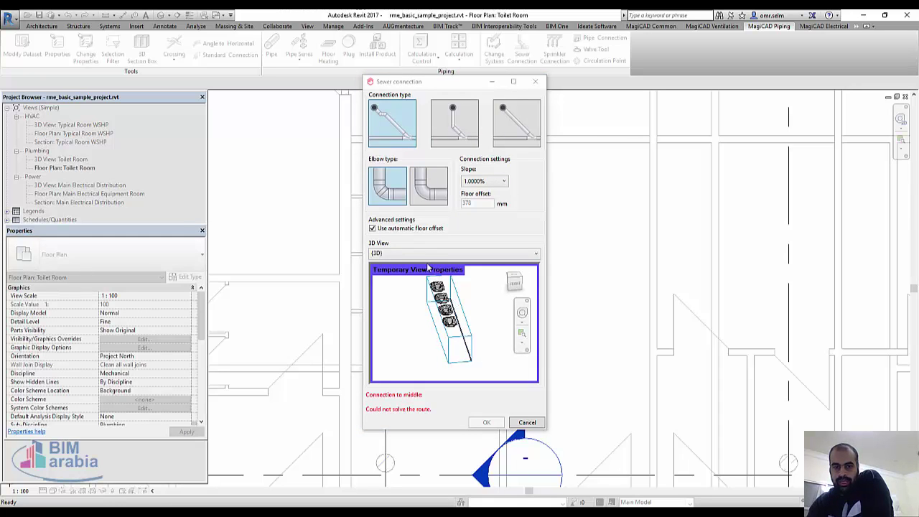
left_click(477, 181)
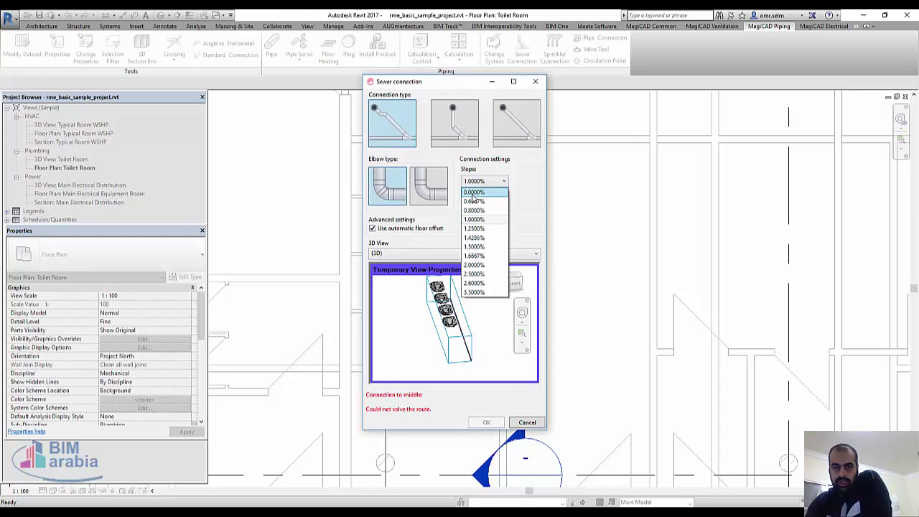
left_click(475, 197)
- Confirm the top washbasin's sewer branch to the main pipe
left_click(477, 421)
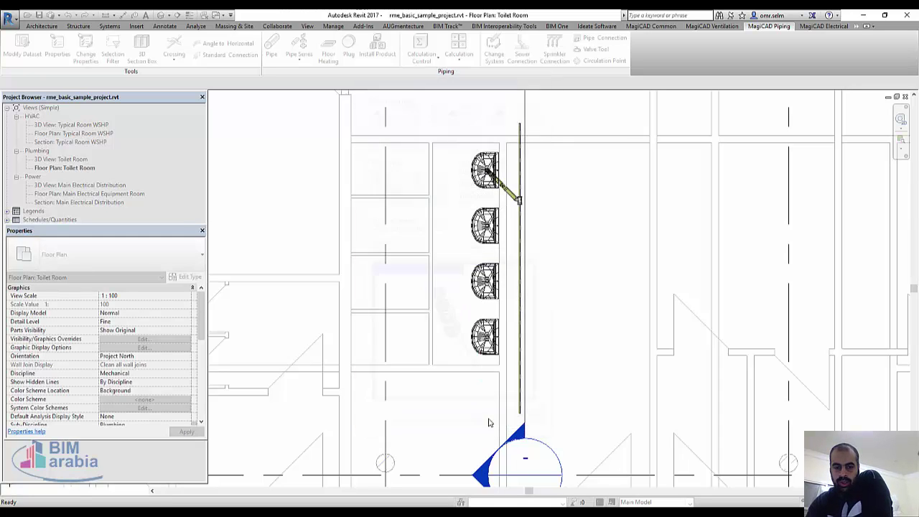
scroll(486, 172, "up", 2)
scroll(595, 206, "up", 2)
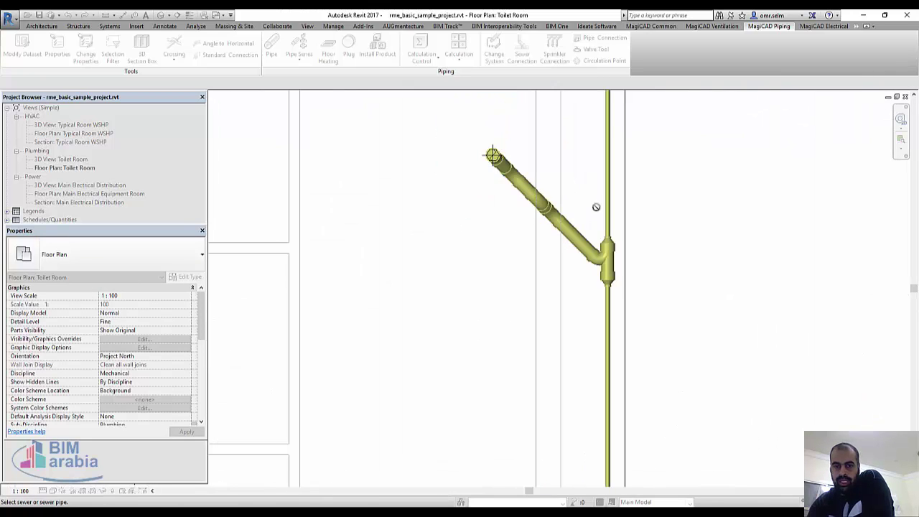
scroll(560, 228, "down", 3)
scroll(546, 302, "down", 2)
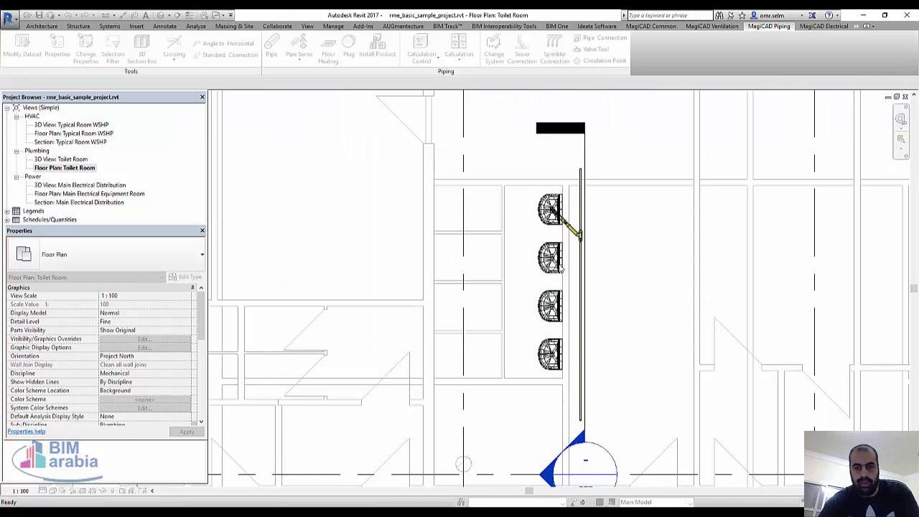
- Connect the second washbasin to the main, then window-select the basins and pipes
left_click(519, 45)
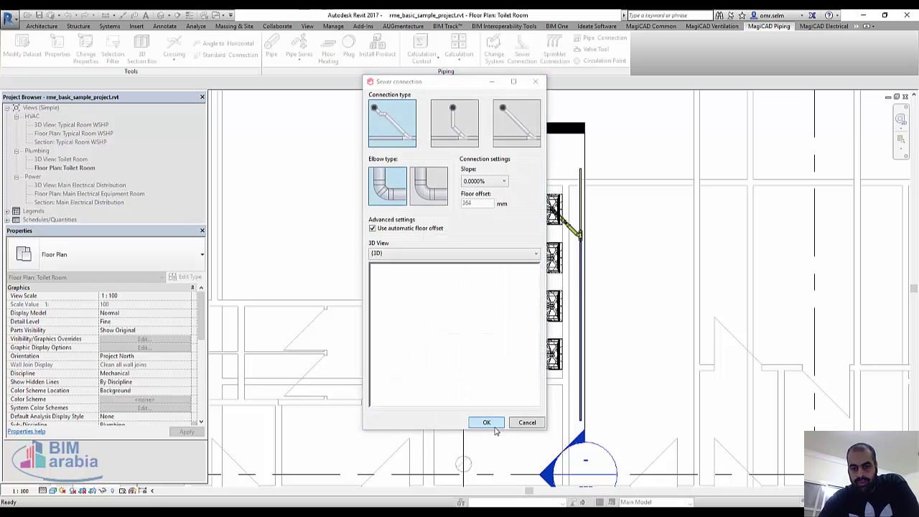
left_click(484, 421)
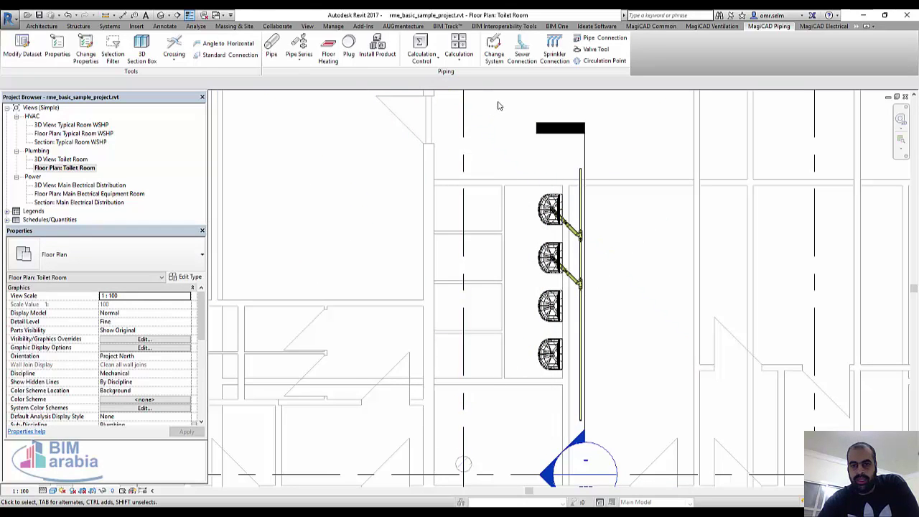
left_click_drag(497, 101, 655, 424)
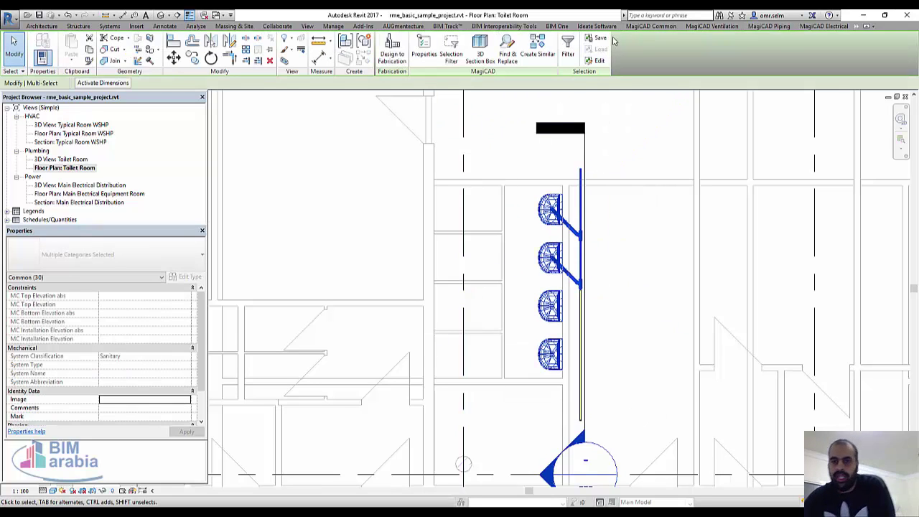
- Open a 3D section box around the selected plumbing at Fine detail and orbit to a side view
left_click(629, 26)
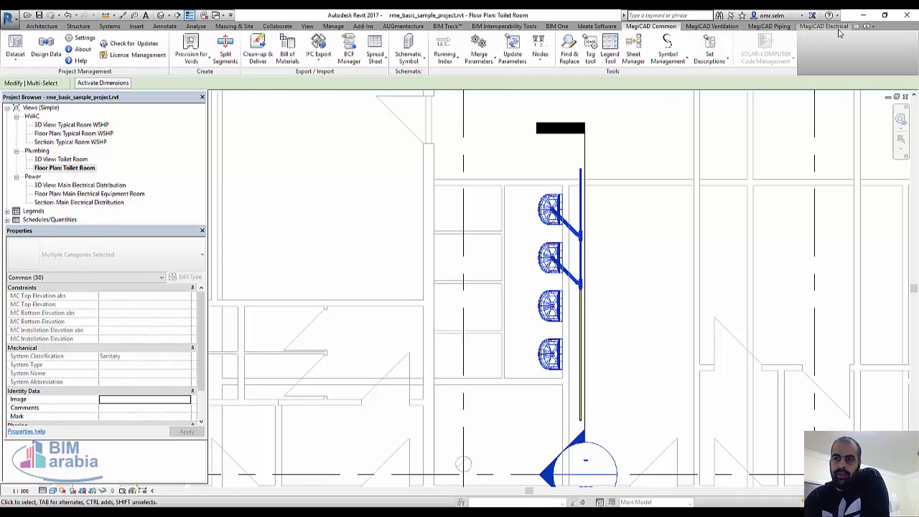
left_click(865, 28)
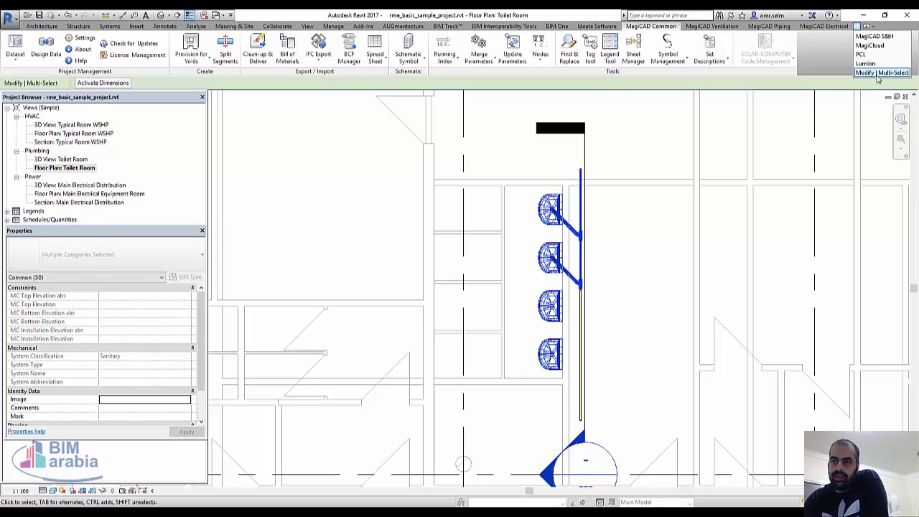
left_click(879, 73)
left_click(285, 60)
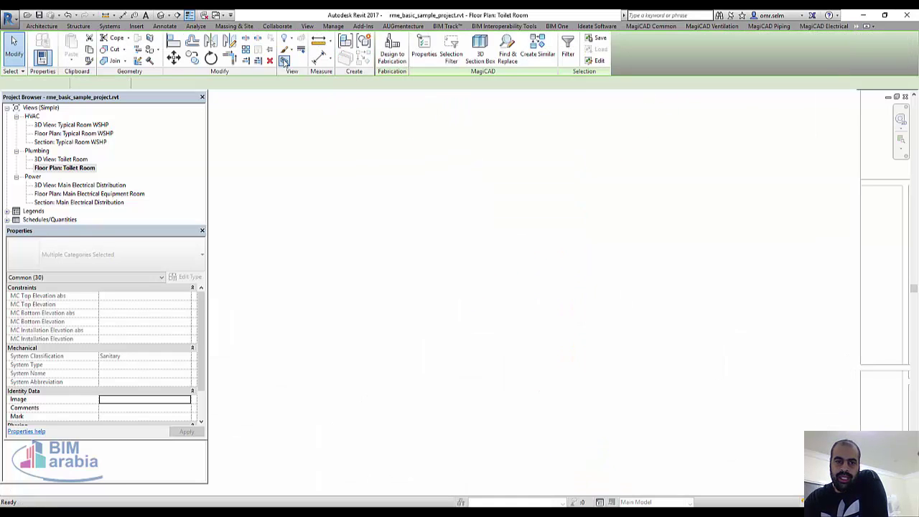
scroll(445, 309, "up", 2)
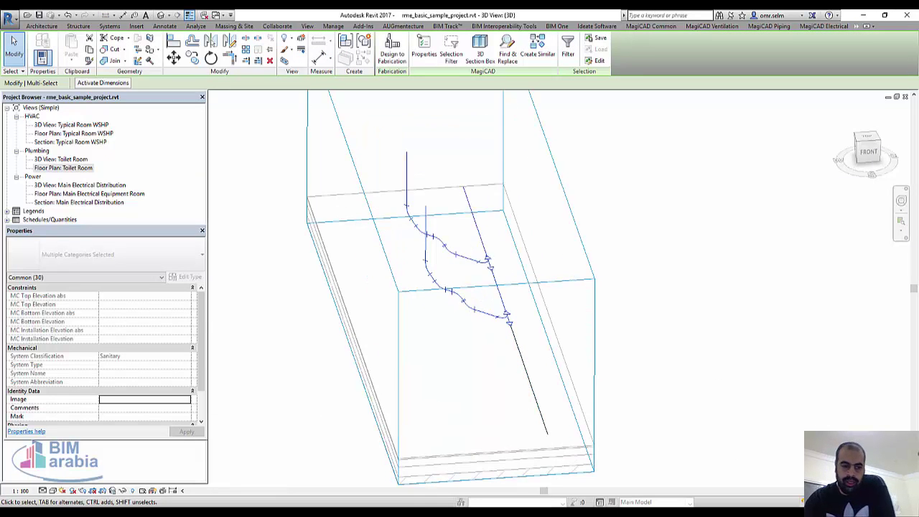
left_click(42, 491)
left_click(61, 482)
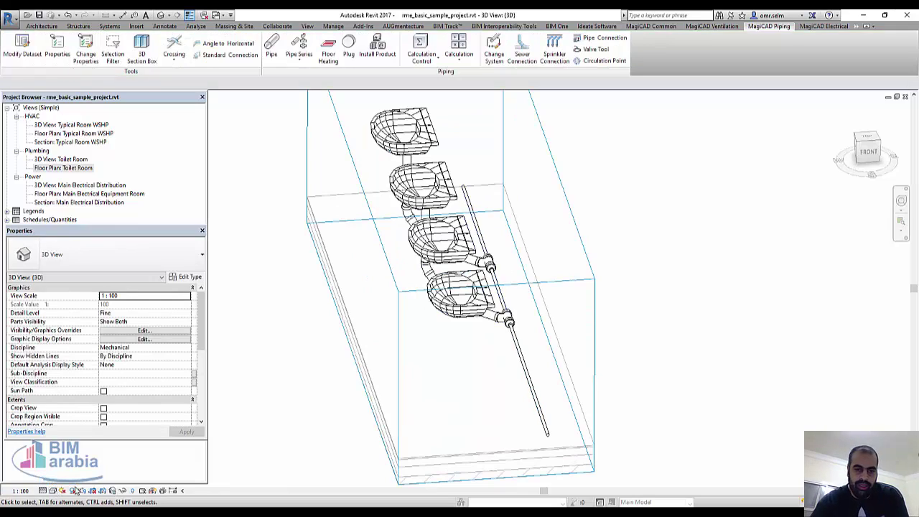
middle_click_drag(421, 349, 643, 262, "shift")
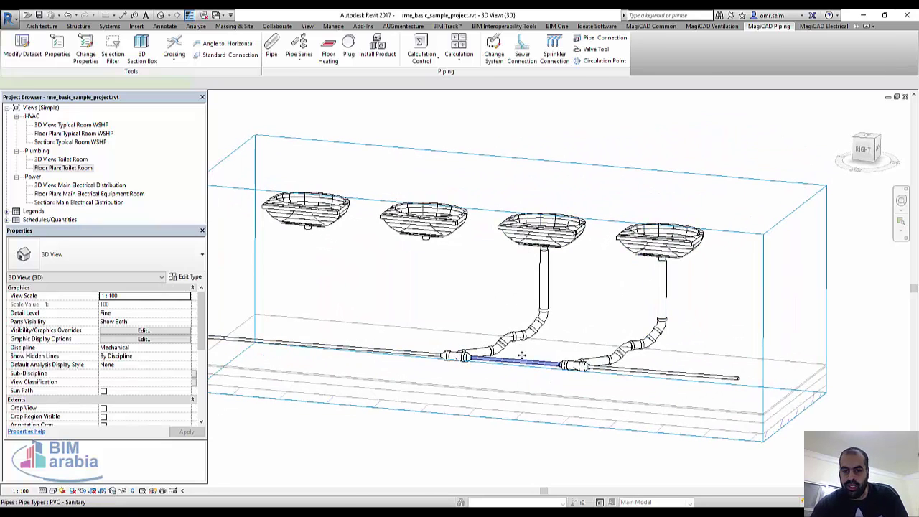
- Change both main pipe segments from 15 mm to 50.0 mm diameter
left_click(522, 357)
left_click(394, 357, "ctrl")
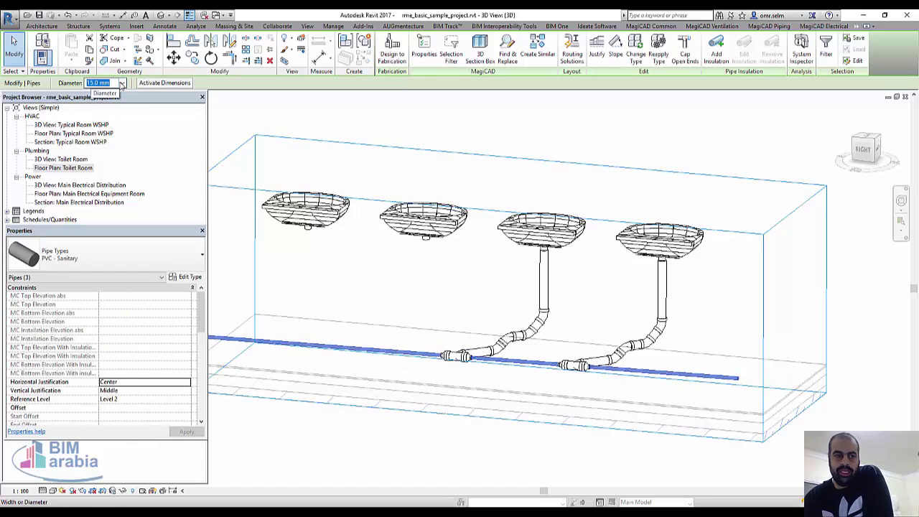
left_click(122, 82)
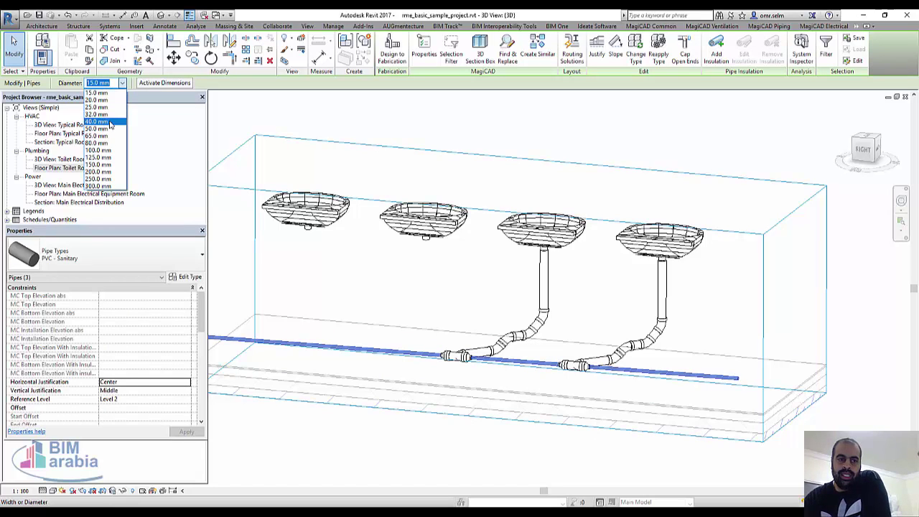
left_click(114, 129)
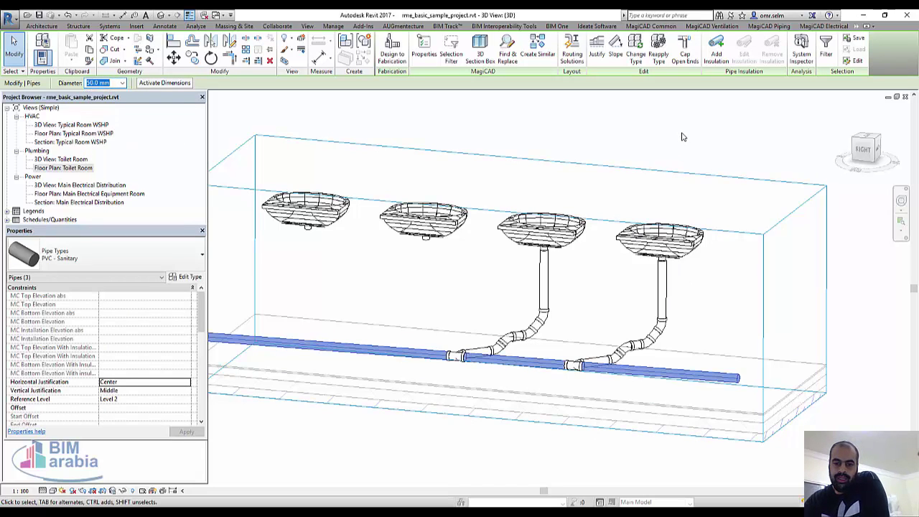